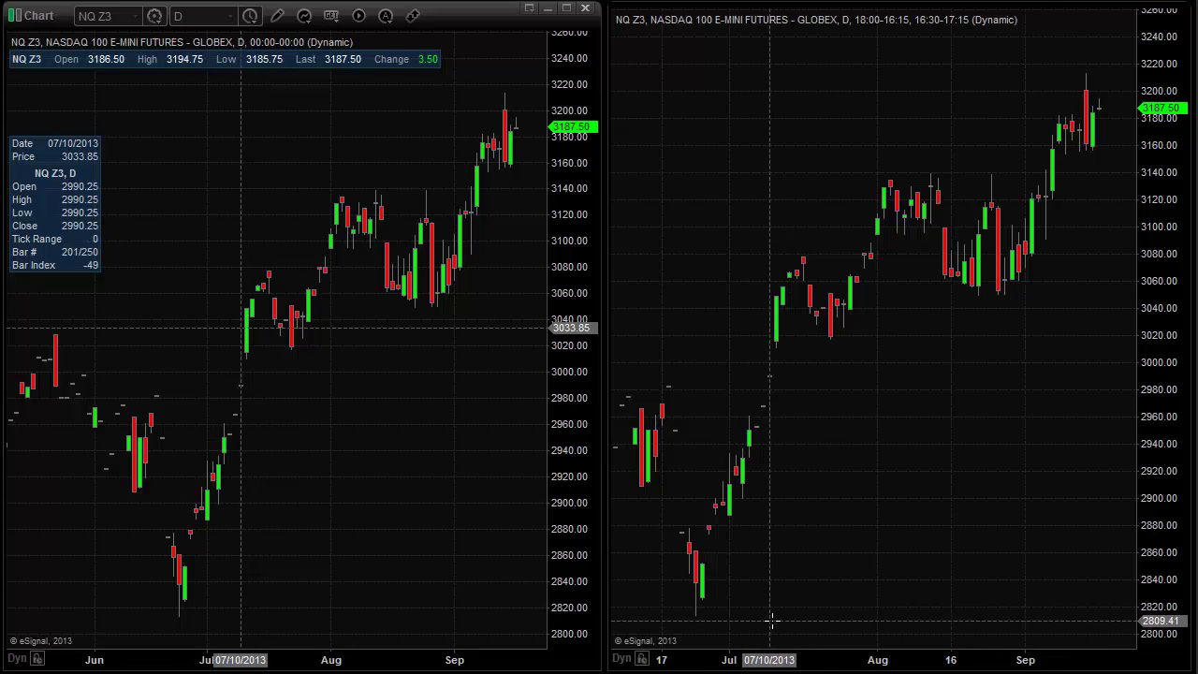
- Open Chart Properties for the right-hand NQ Z3 daily chart from its context menu
{"action": "right_click", "coordinate": [773, 629]}
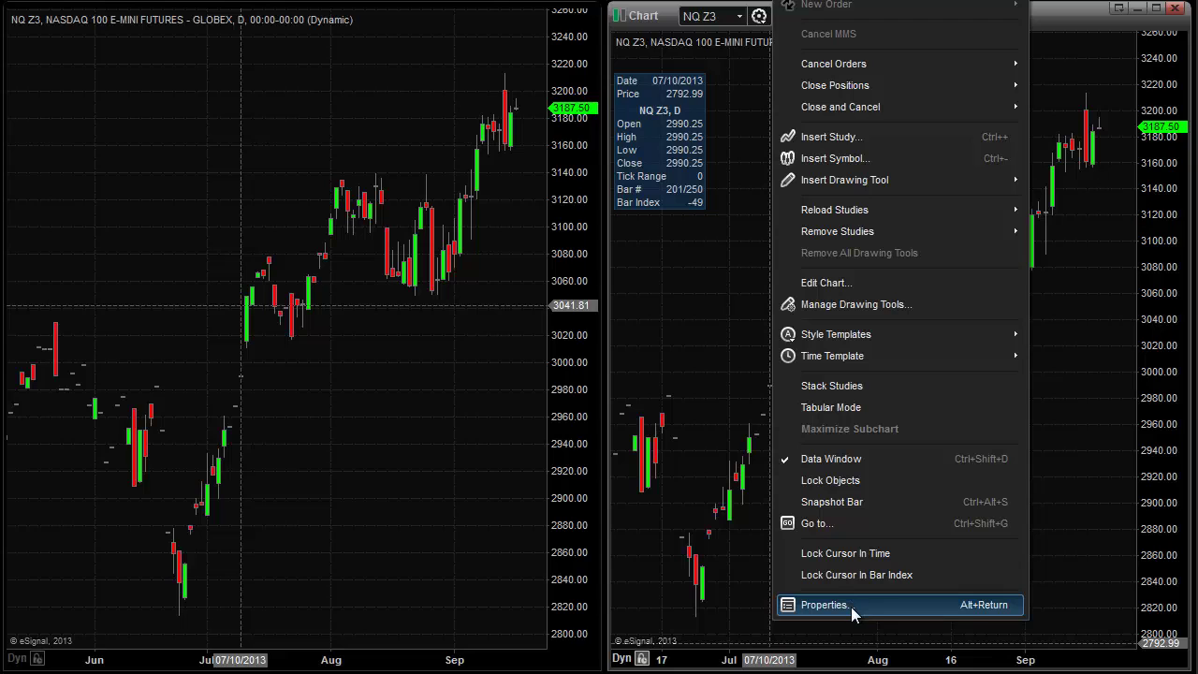
{"action": "left_click", "coordinate": [823, 605]}
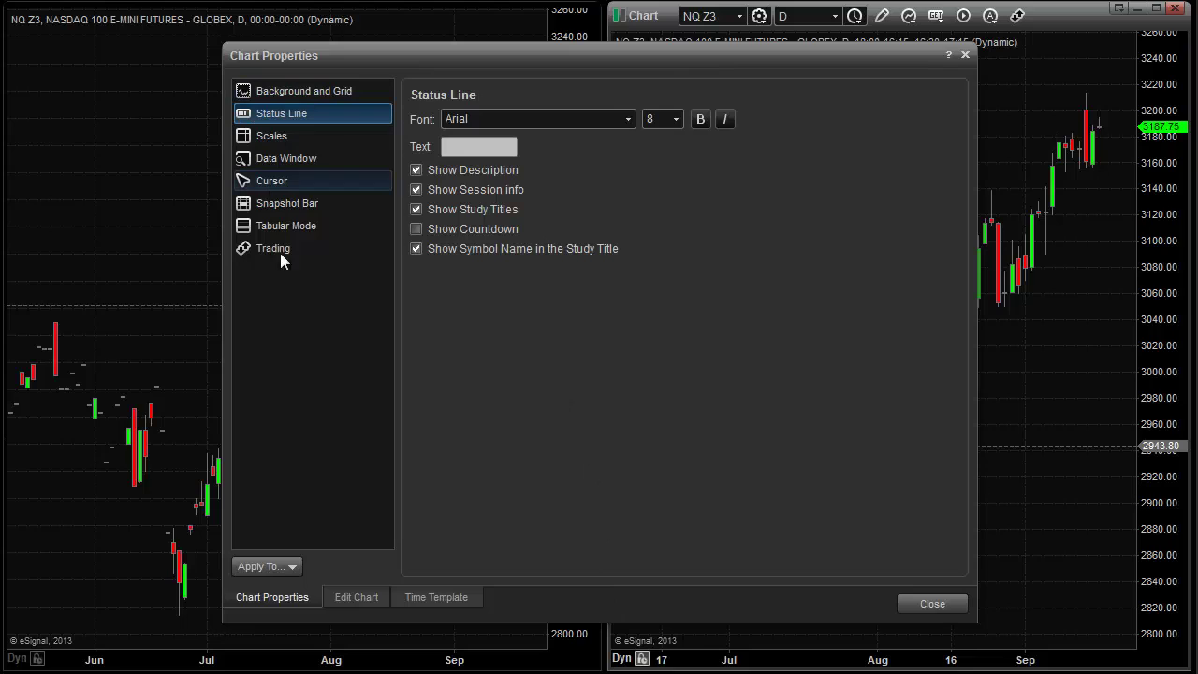
- Set the right chart's Scales font size to 10 and close Chart Properties
{"action": "left_click", "coordinate": [266, 138]}
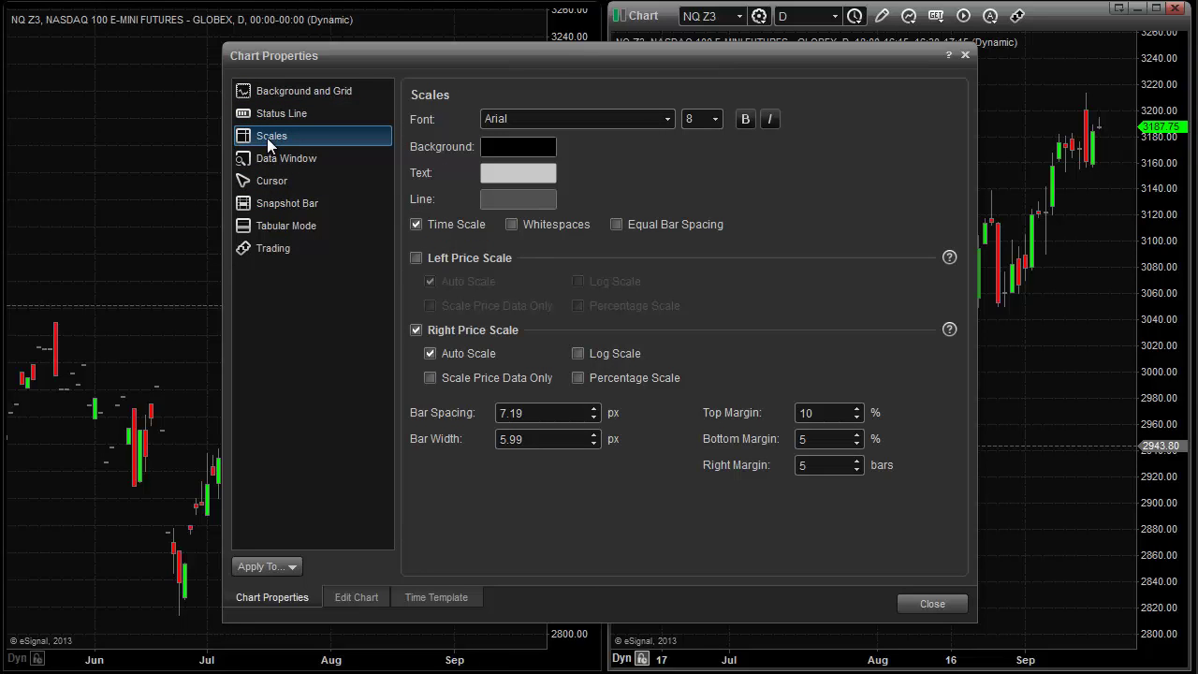
{"action": "left_click", "coordinate": [715, 120]}
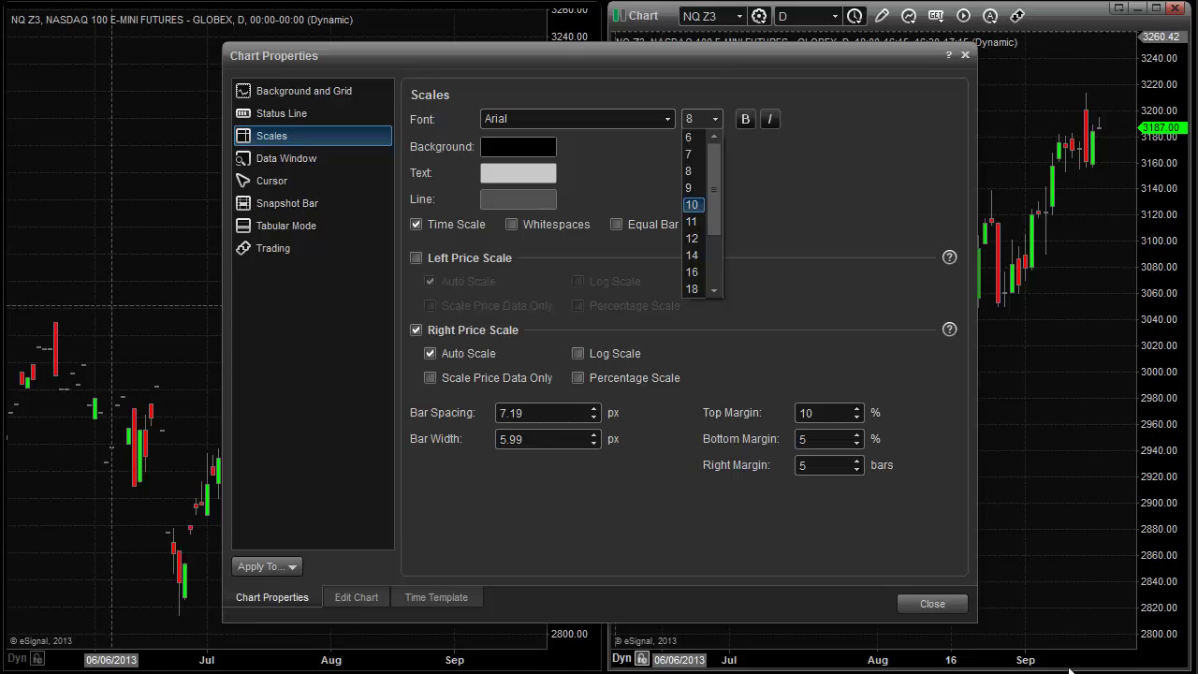
{"action": "left_click", "coordinate": [690, 203]}
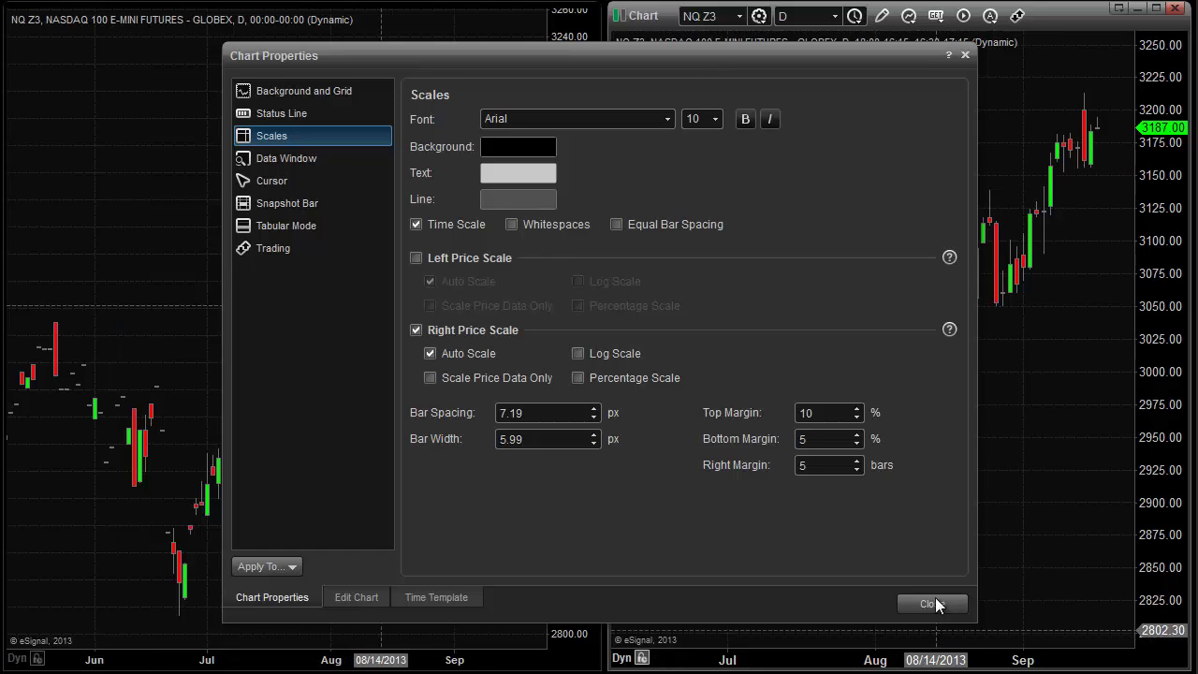
{"action": "left_click", "coordinate": [965, 55]}
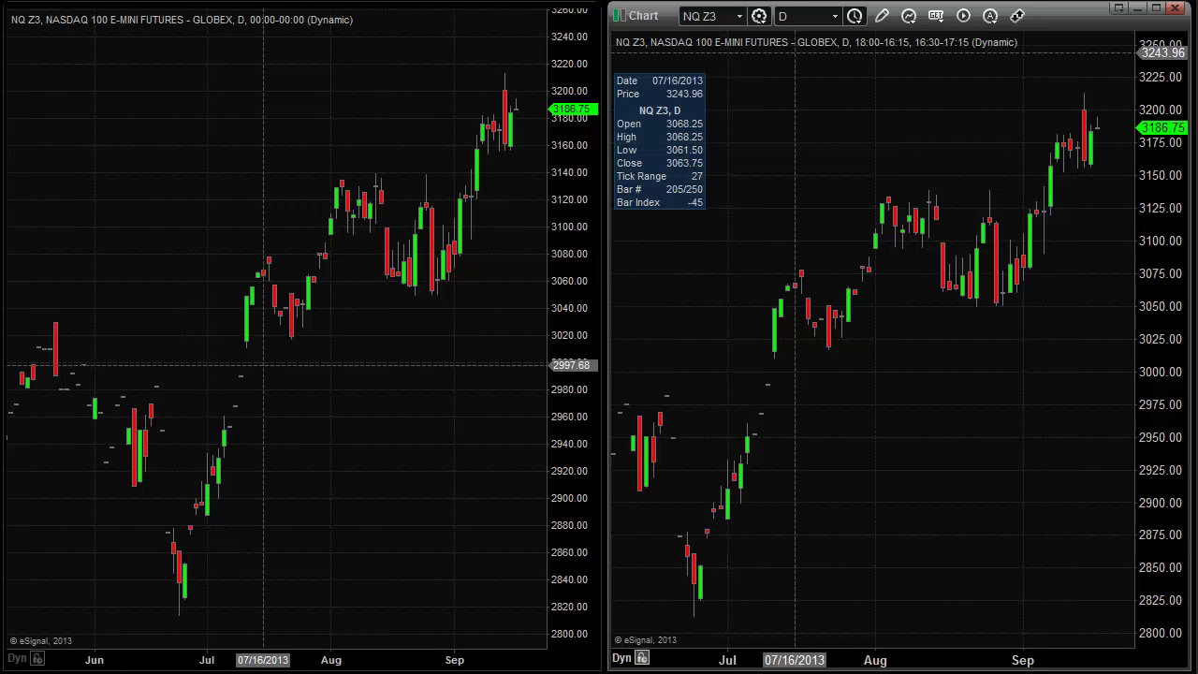
- Drag the reopened Chart Properties dialog lower on screen by its title bar
{"action": "left_click_drag", "start_coordinate": [407, 14], "coordinate": [498, 79]}
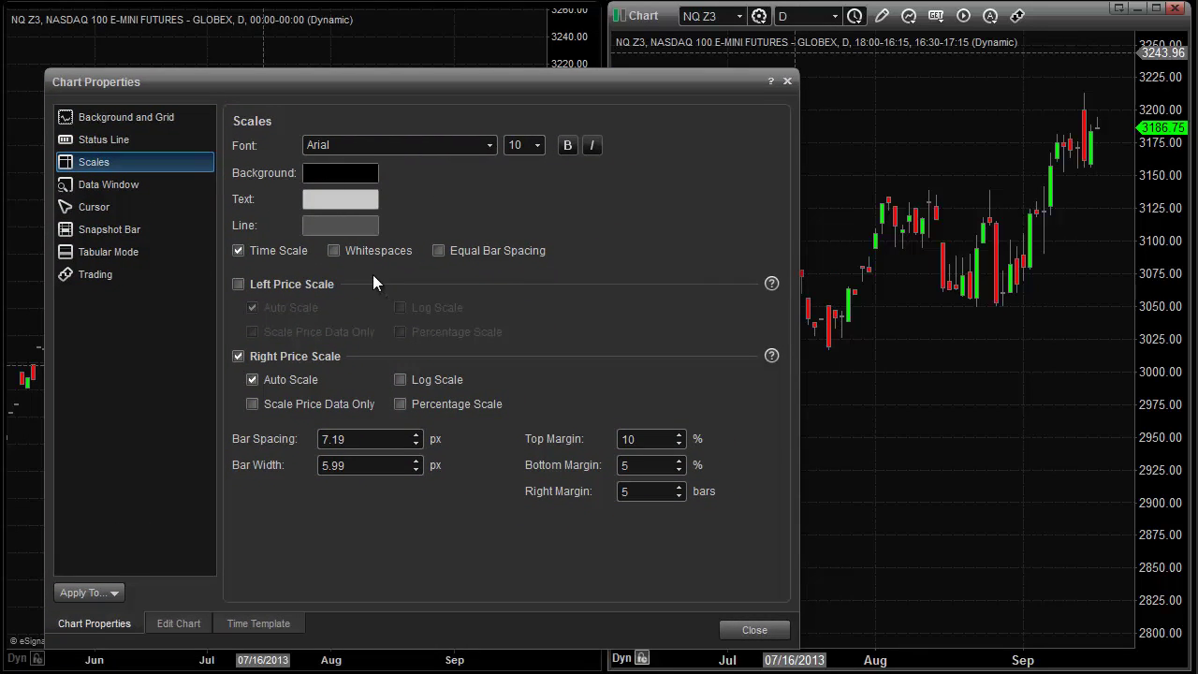
- Set the Data Window font size to 10, close, then reopen Chart Properties from the chart
{"action": "left_click", "coordinate": [99, 184]}
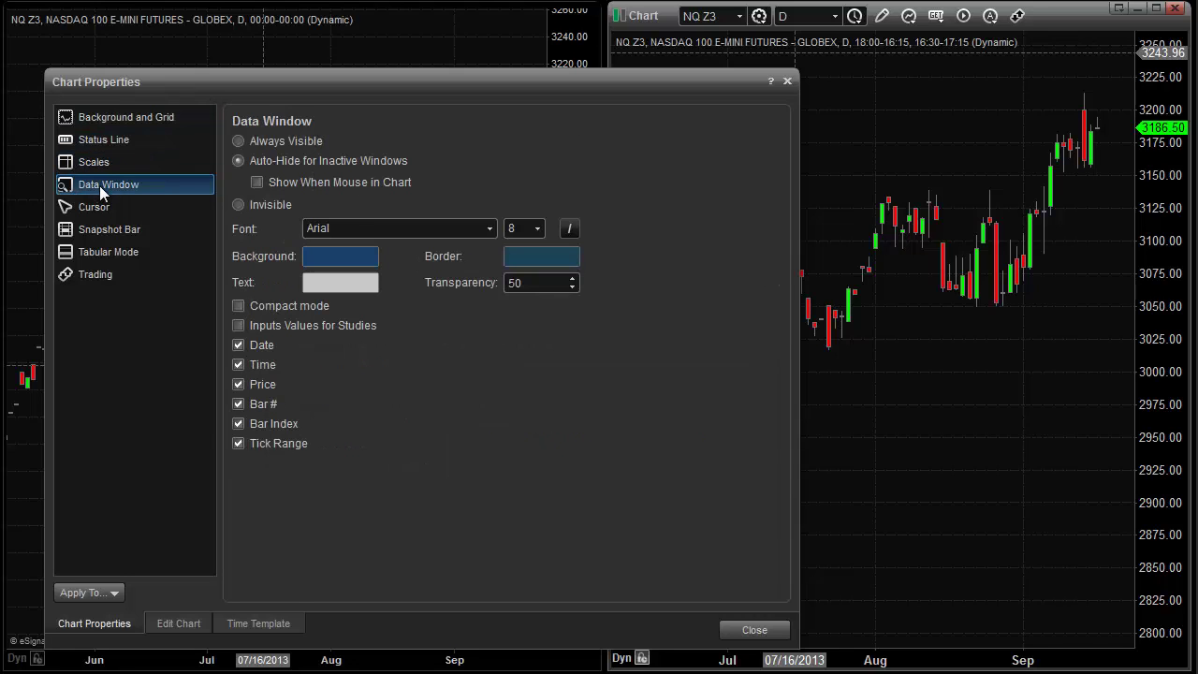
{"action": "left_click", "coordinate": [537, 228]}
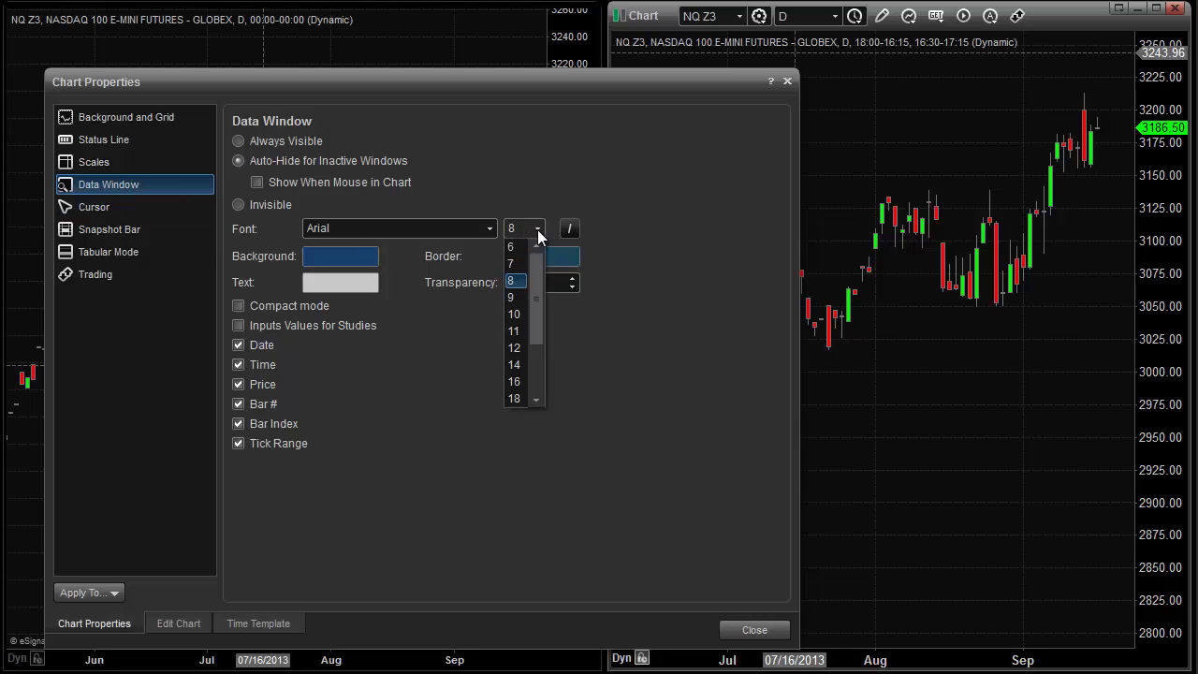
{"action": "left_click", "coordinate": [515, 314]}
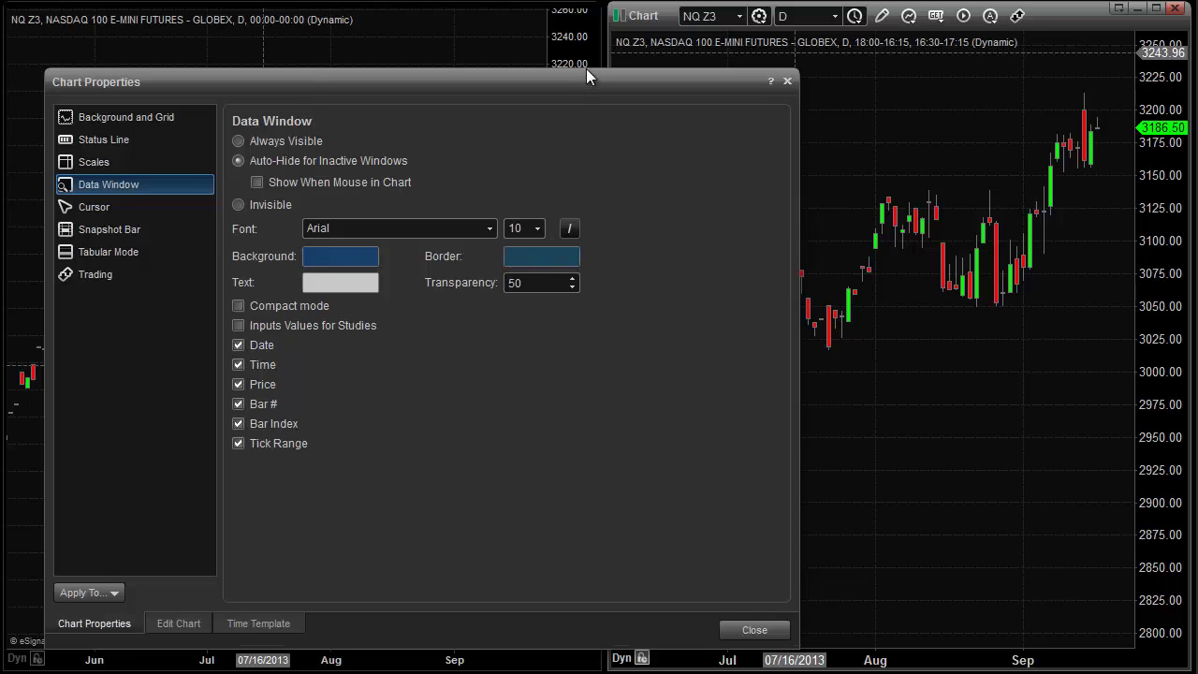
{"action": "left_click", "coordinate": [787, 80]}
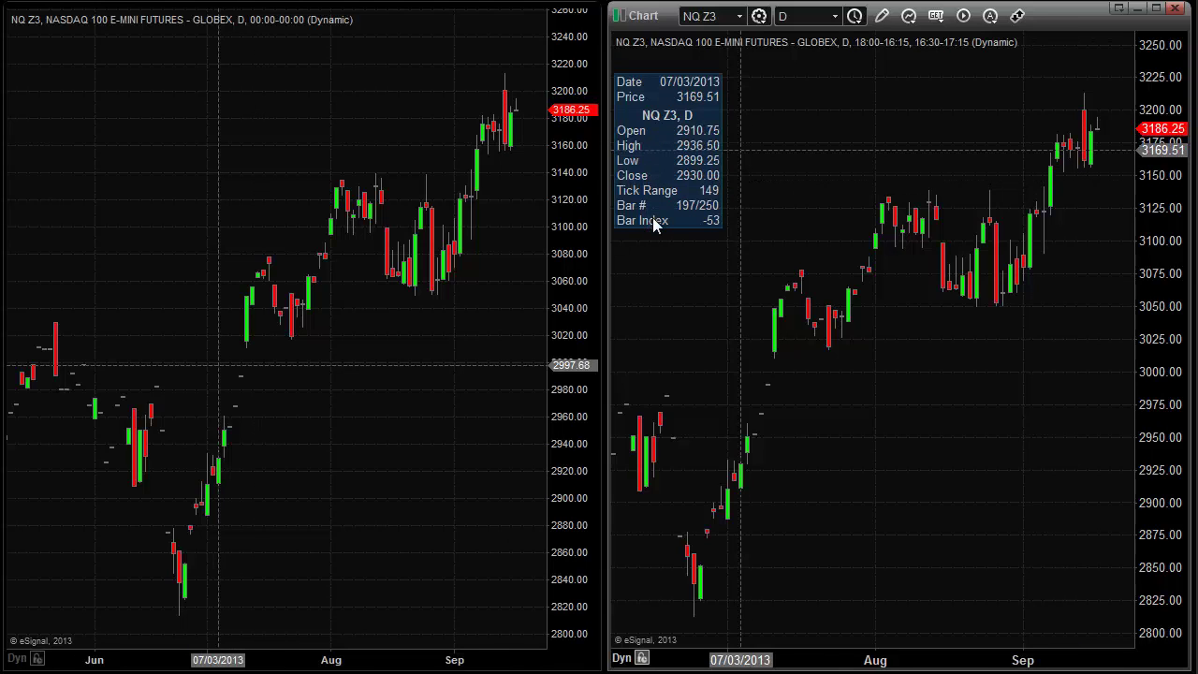
{"action": "mouse_move", "coordinate": [673, 134]}
{"action": "left_mouse_down"}
{"action": "mouse_move", "coordinate": [711, 417]}
{"action": "mouse_move", "coordinate": [690, 138]}
{"action": "mouse_move", "coordinate": [683, 159]}
{"action": "mouse_move", "coordinate": [676, 131]}
{"action": "left_mouse_up"}
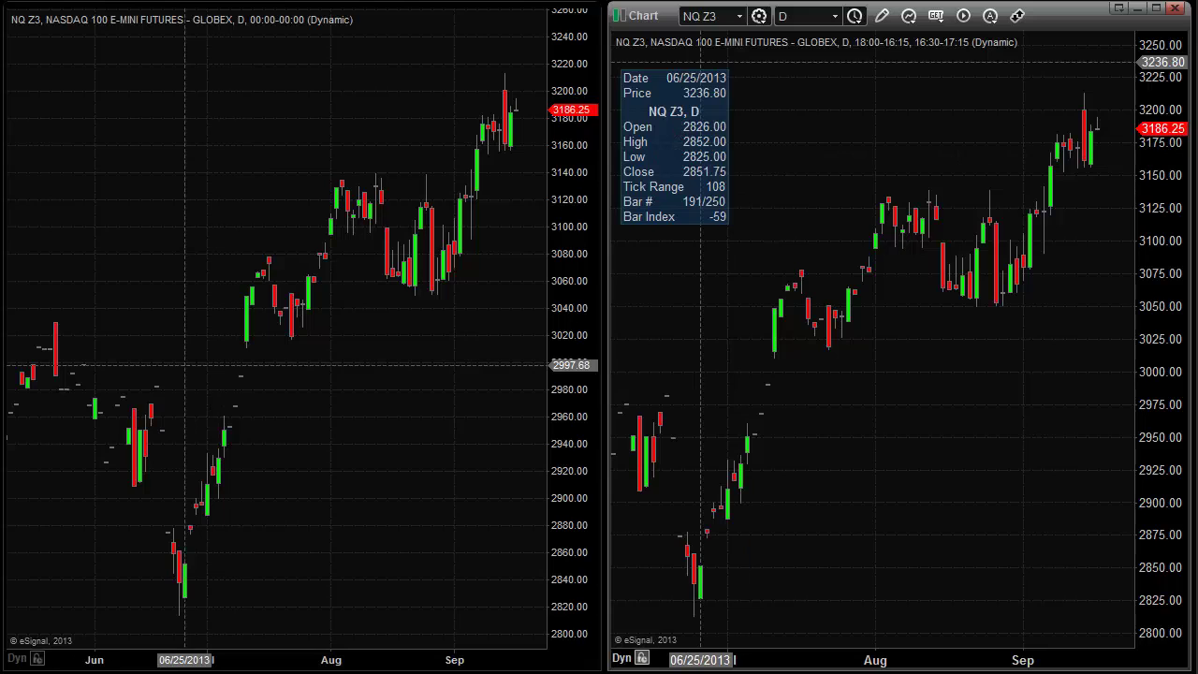
{"action": "double_click", "coordinate": [700, 62]}
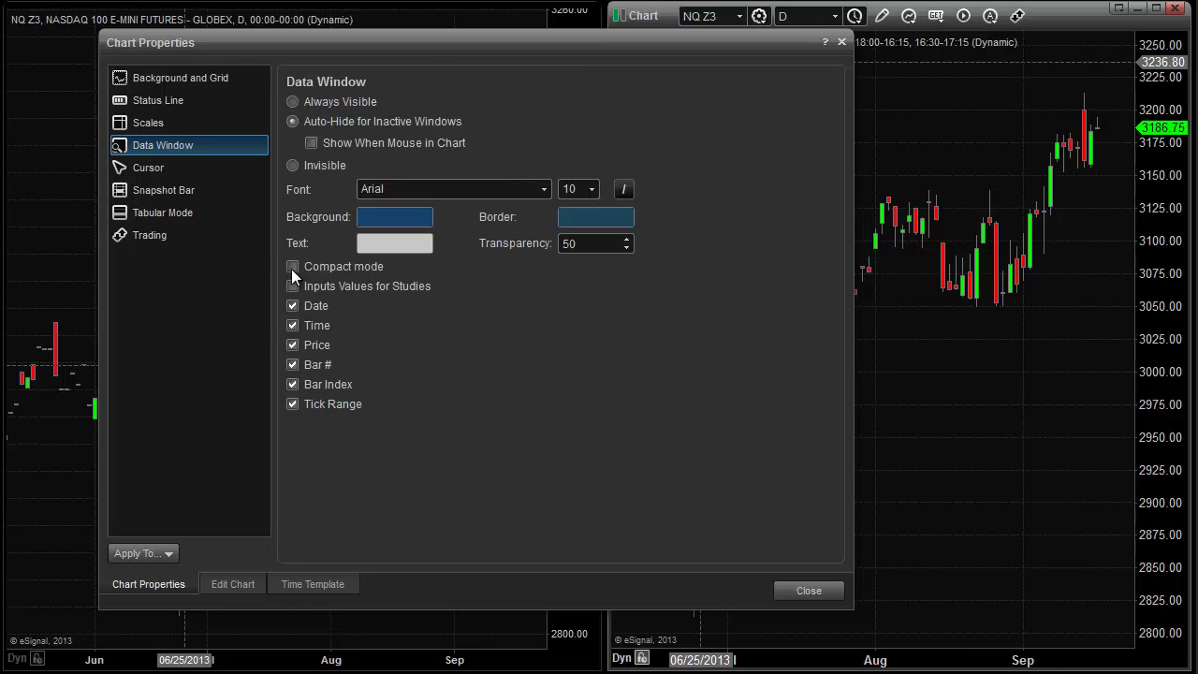
- Move the dialog down and turn on Data Window Compact mode
{"action": "left_click_drag", "start_coordinate": [425, 48], "coordinate": [399, 329]}
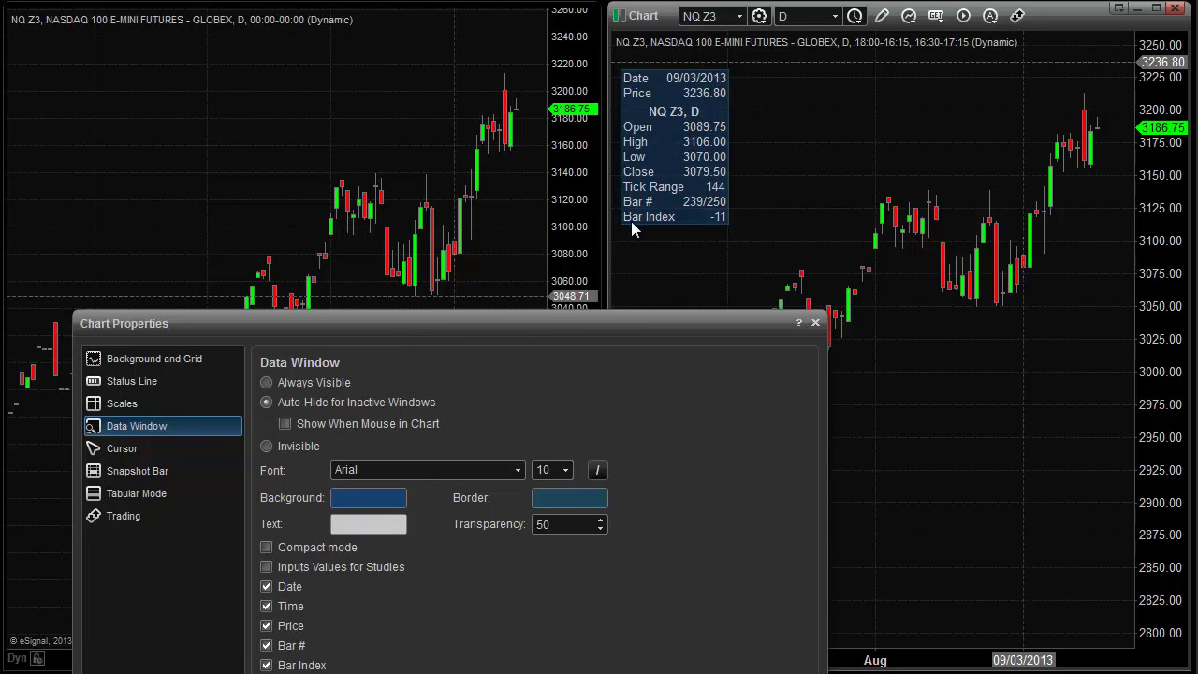
{"action": "left_click", "coordinate": [266, 547]}
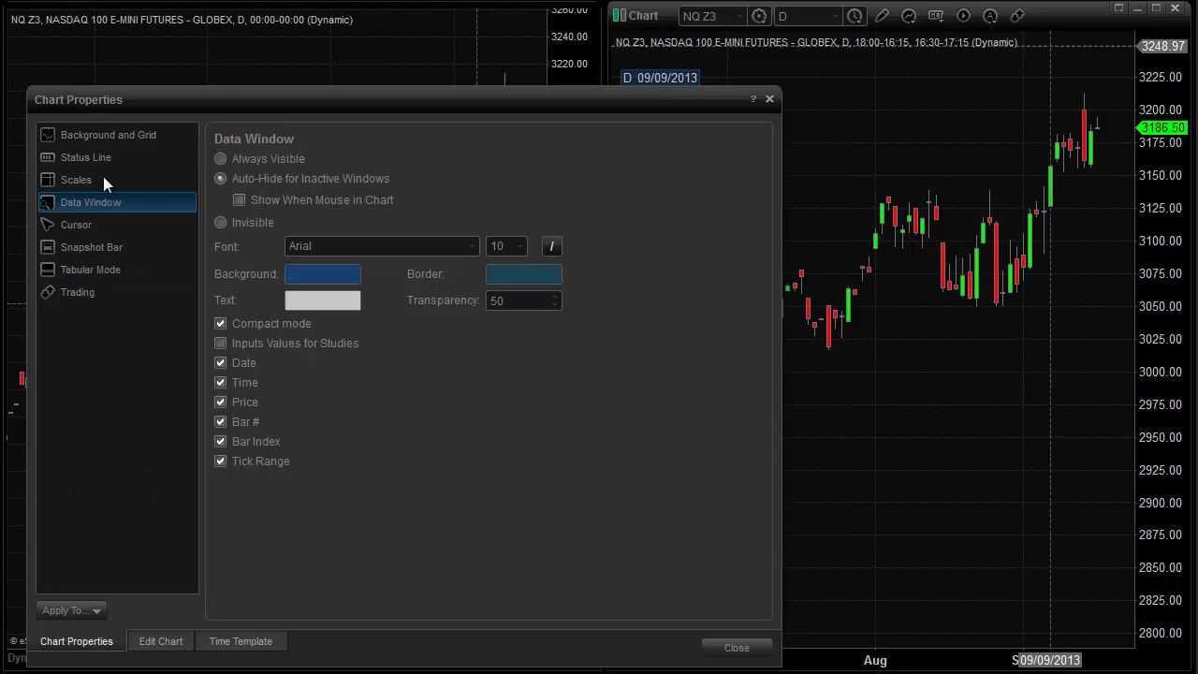
- Set the Status Line font size to 8 point after briefly trying 10
{"action": "left_click", "coordinate": [81, 158]}
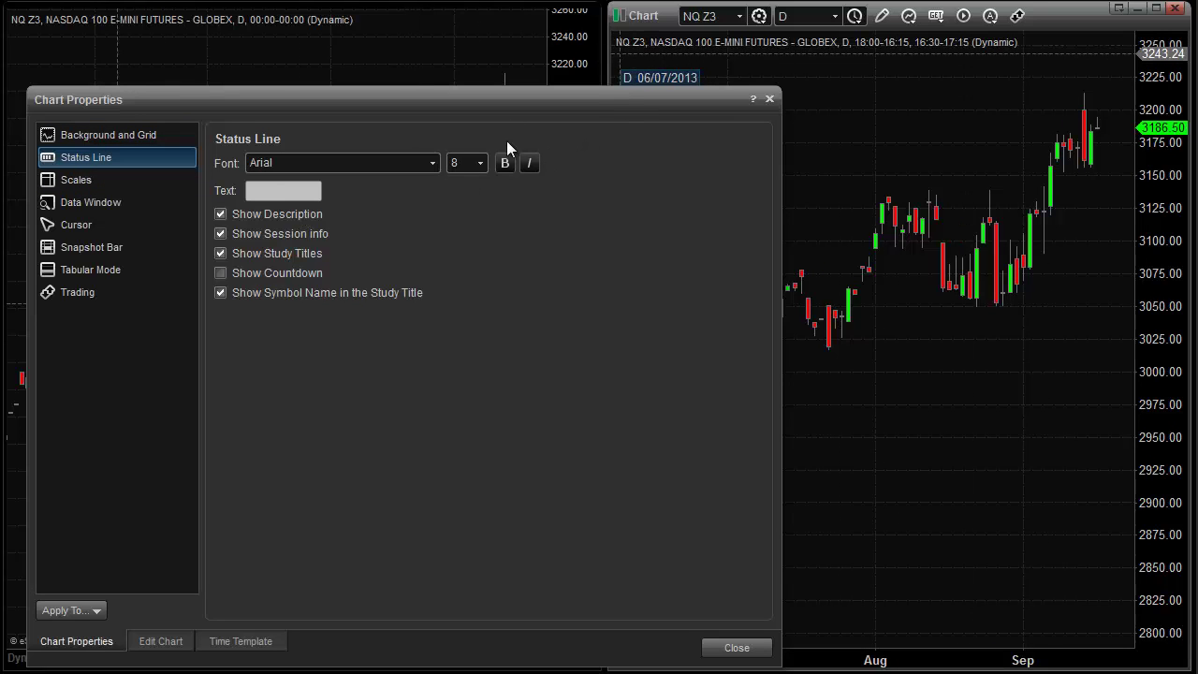
{"action": "left_click", "coordinate": [479, 162]}
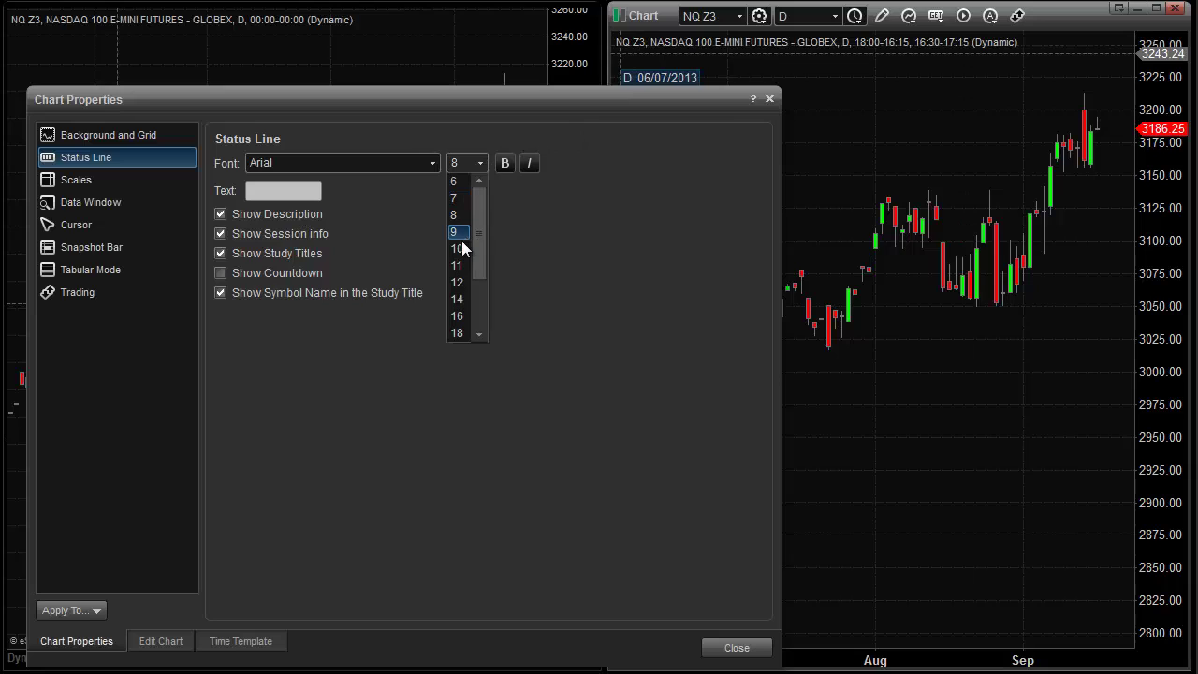
{"action": "left_click", "coordinate": [461, 248]}
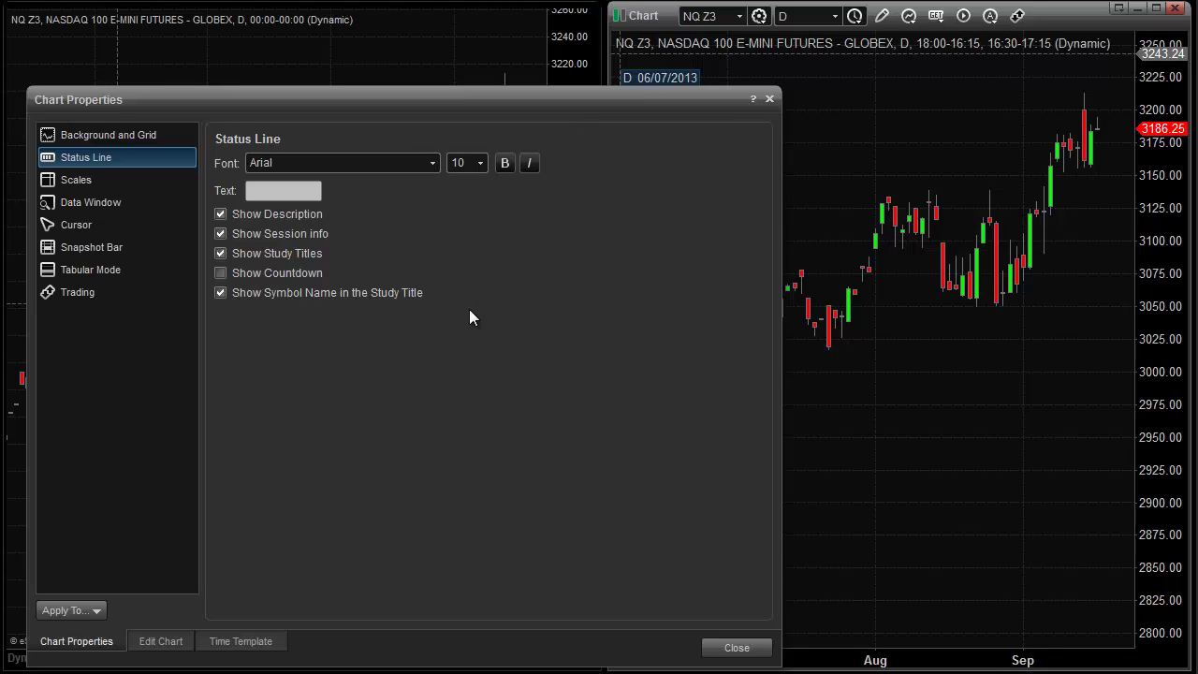
{"action": "left_click", "coordinate": [478, 163]}
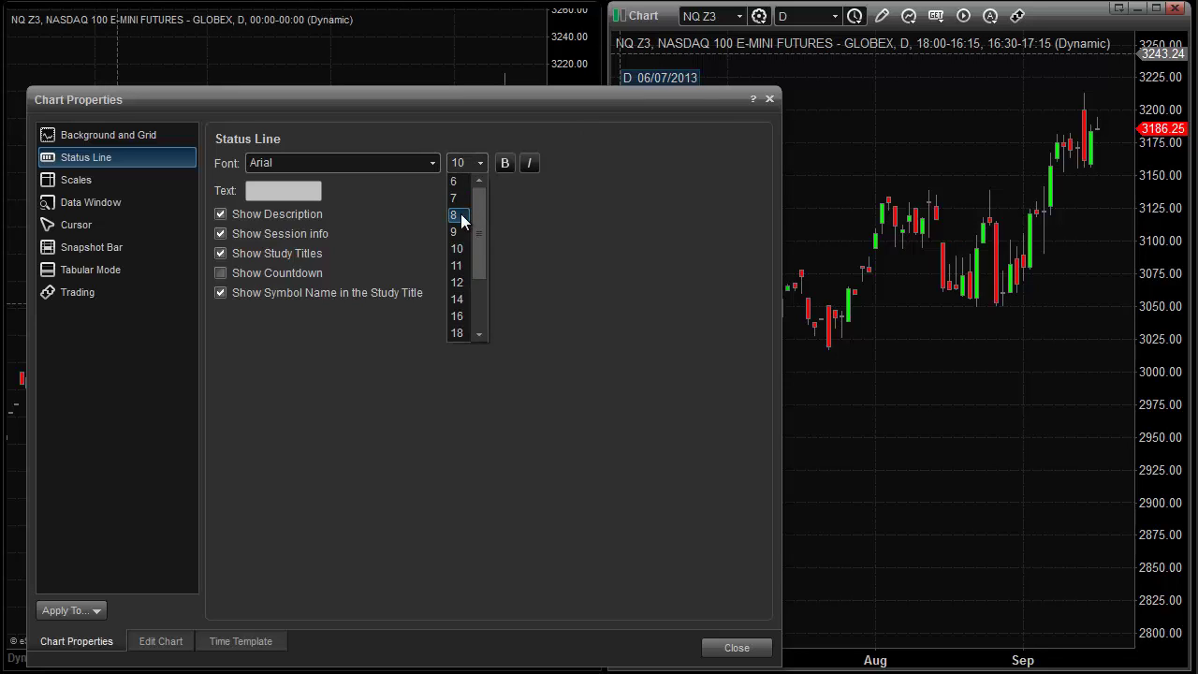
{"action": "left_click", "coordinate": [461, 213]}
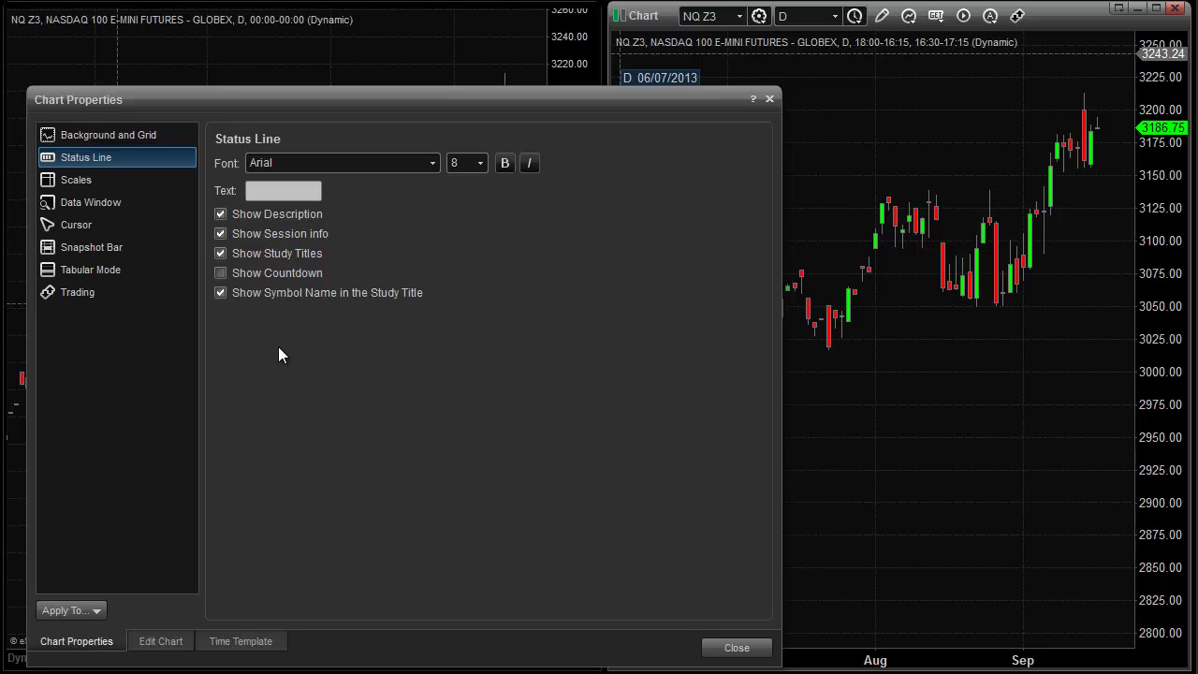
- Make the Snapshot Bar Always Visible with a 10-point font, then switch it to Invisible
{"action": "left_click", "coordinate": [82, 247]}
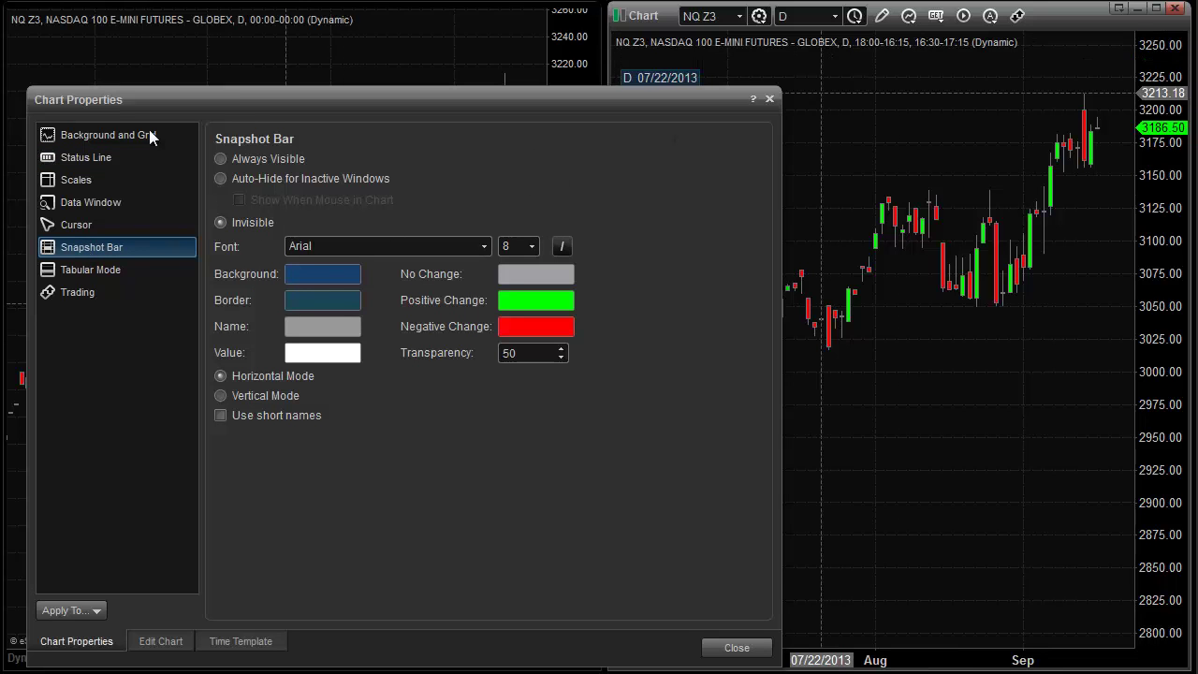
{"action": "left_click", "coordinate": [221, 158]}
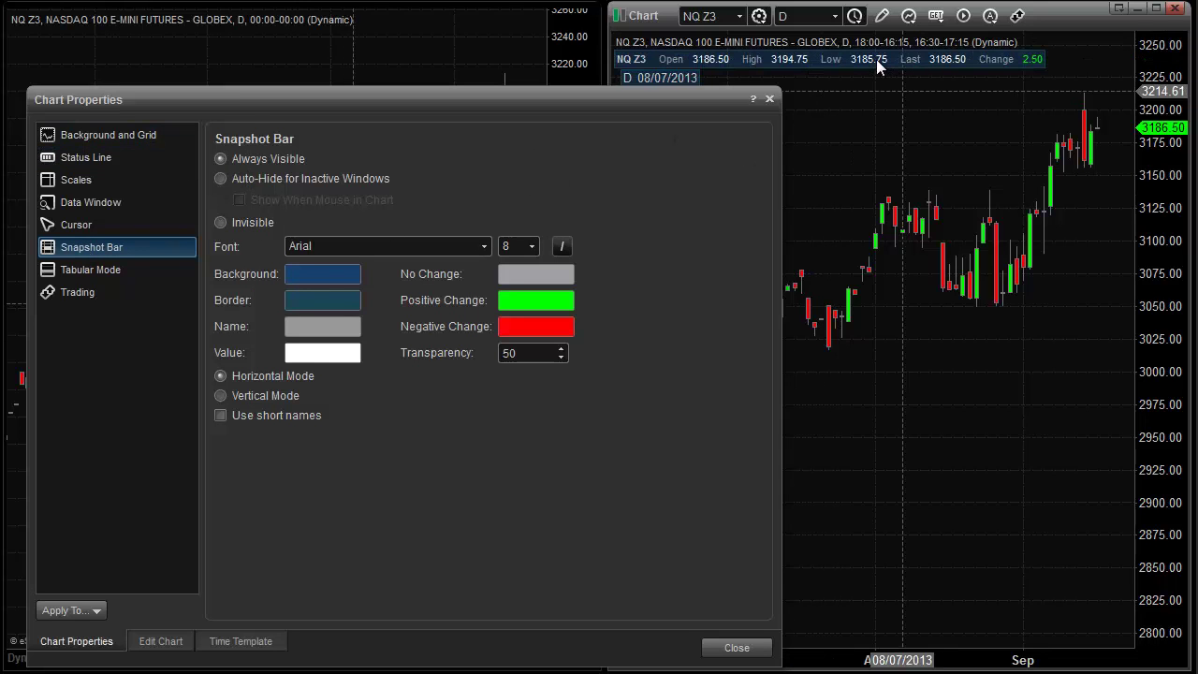
{"action": "left_click", "coordinate": [878, 59]}
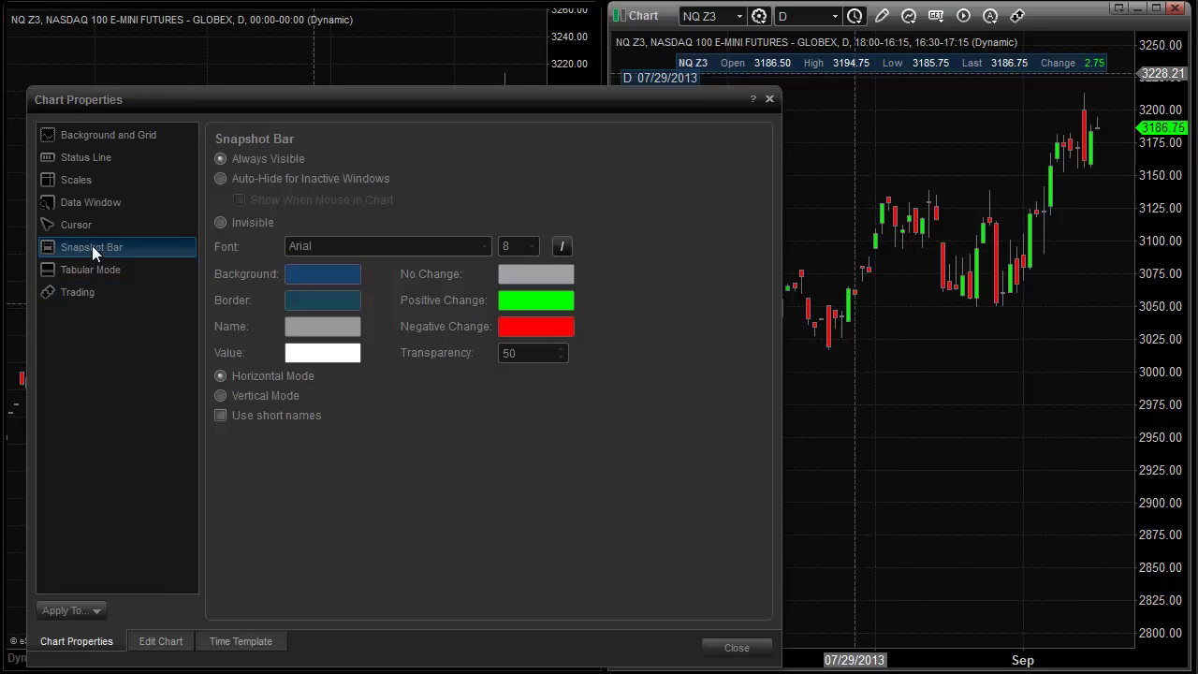
{"action": "left_click", "coordinate": [533, 245]}
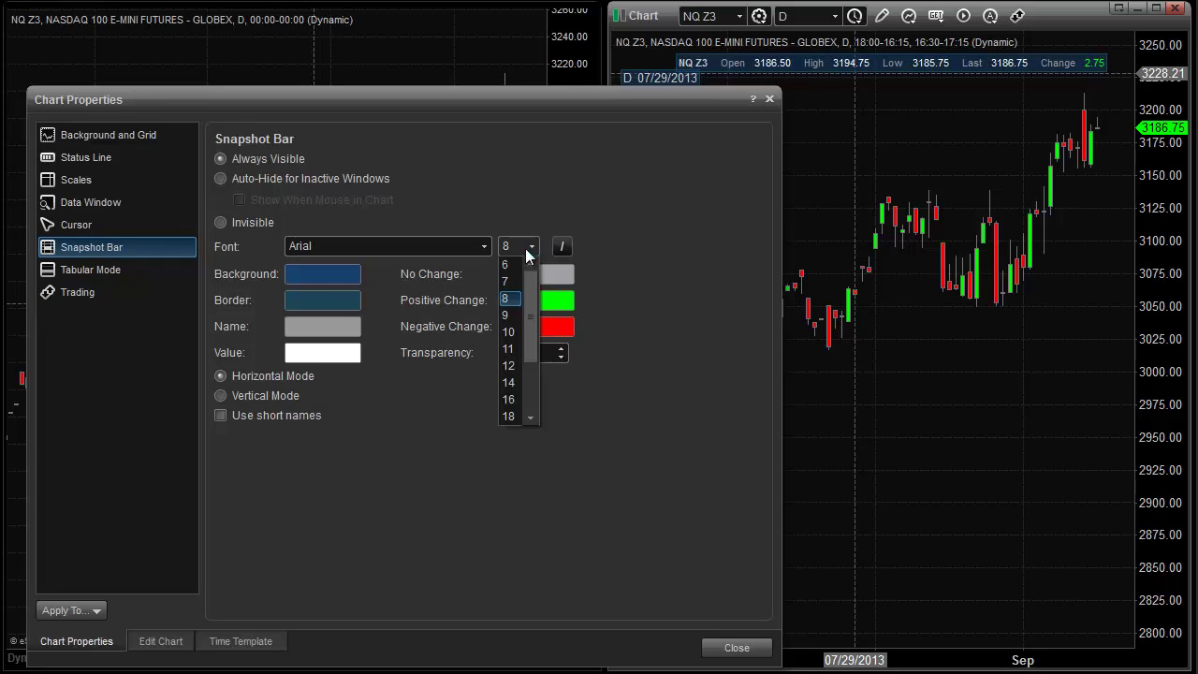
{"action": "left_click", "coordinate": [507, 333]}
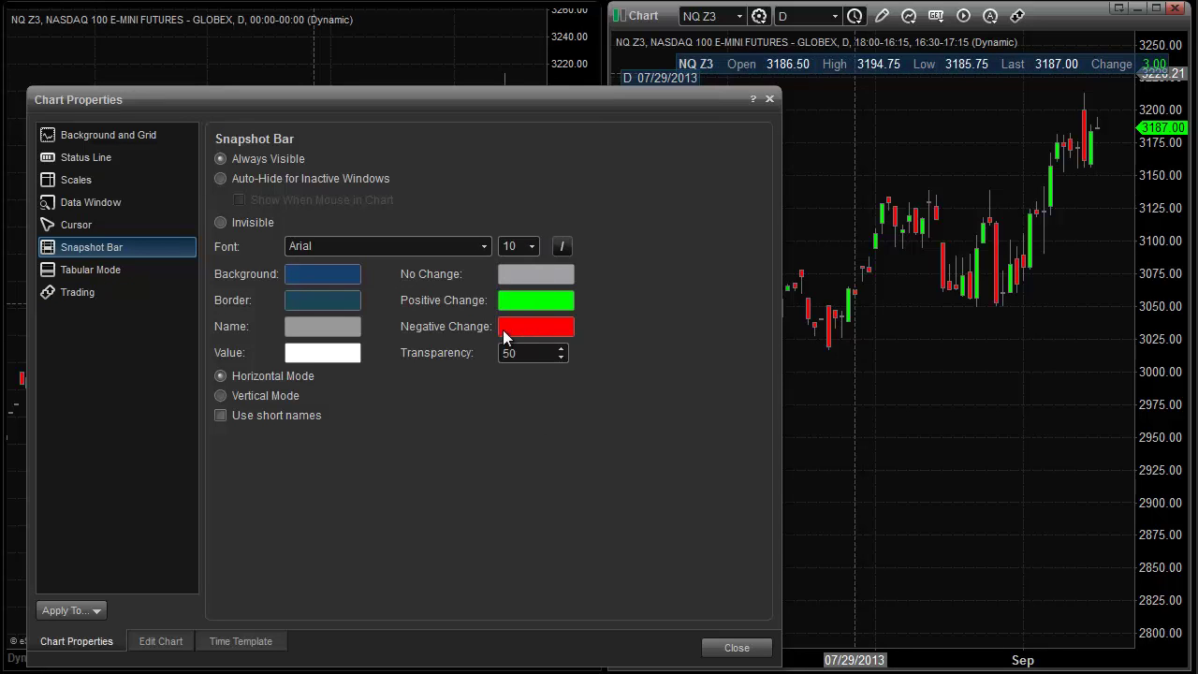
{"action": "left_click", "coordinate": [933, 63]}
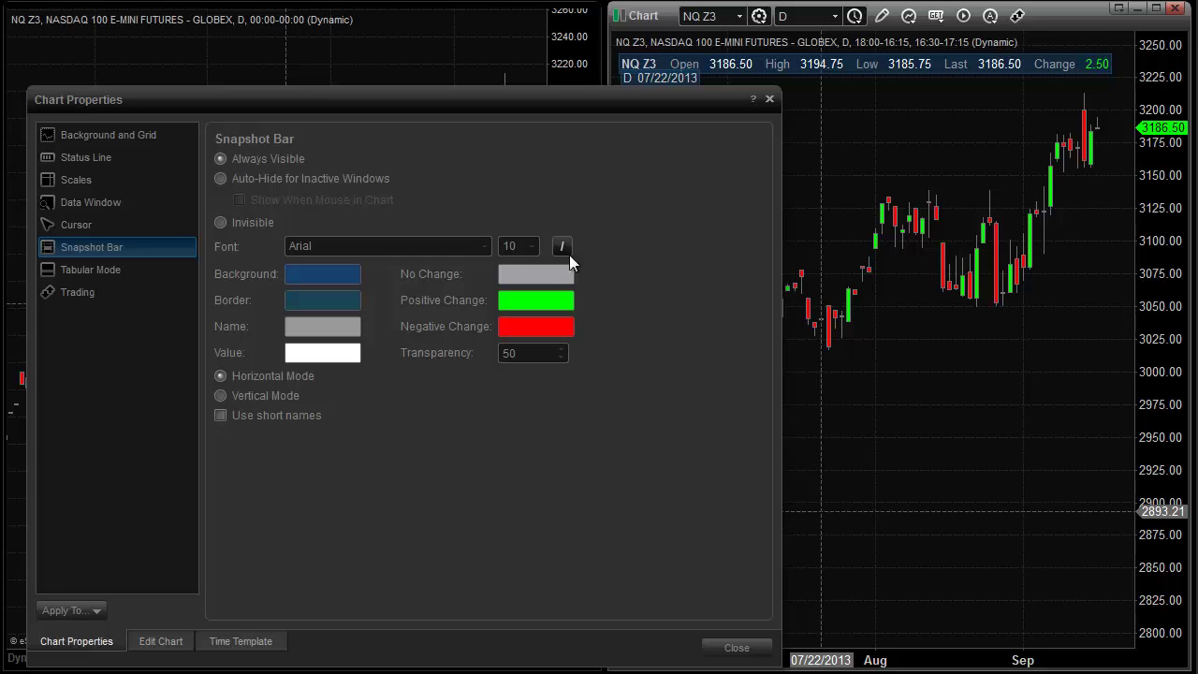
{"action": "left_click", "coordinate": [219, 223]}
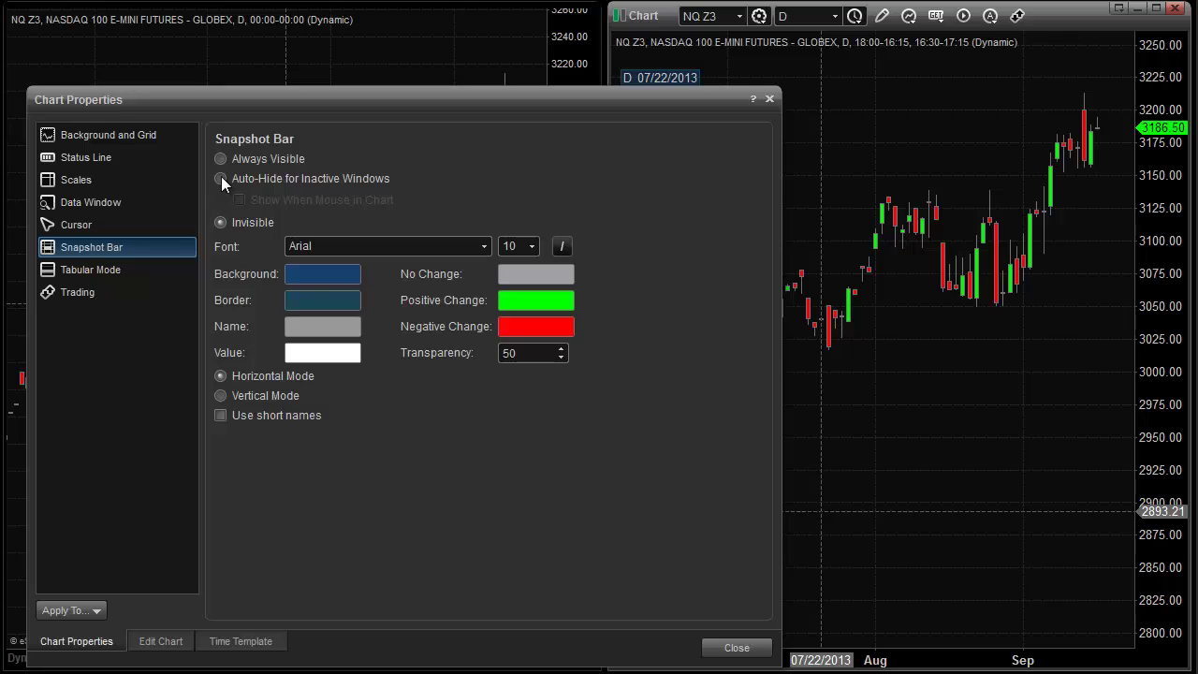
- Try Auto-Hide for inactive windows, settle on Always Visible, and close Chart Properties
{"action": "left_click", "coordinate": [221, 177]}
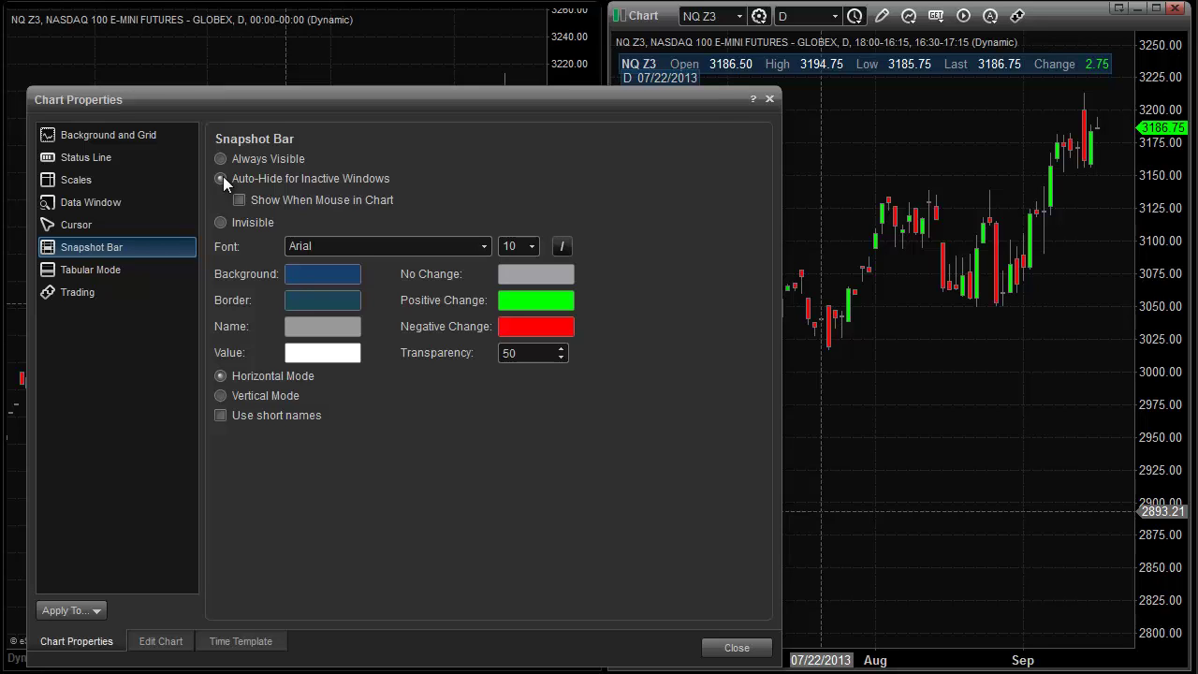
{"action": "left_click", "coordinate": [219, 158]}
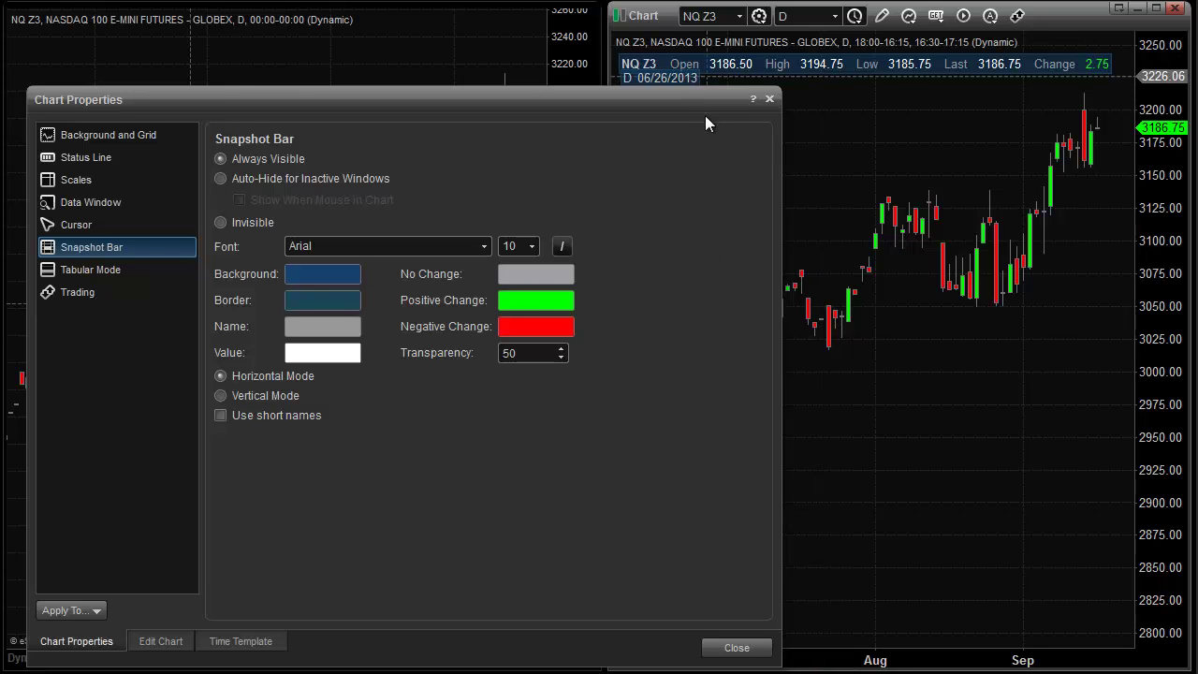
{"action": "left_click", "coordinate": [768, 100]}
- Move the data window to the chart's lower right and drag the time axis to widen bars
{"action": "left_click_drag", "start_coordinate": [688, 111], "coordinate": [1064, 556]}
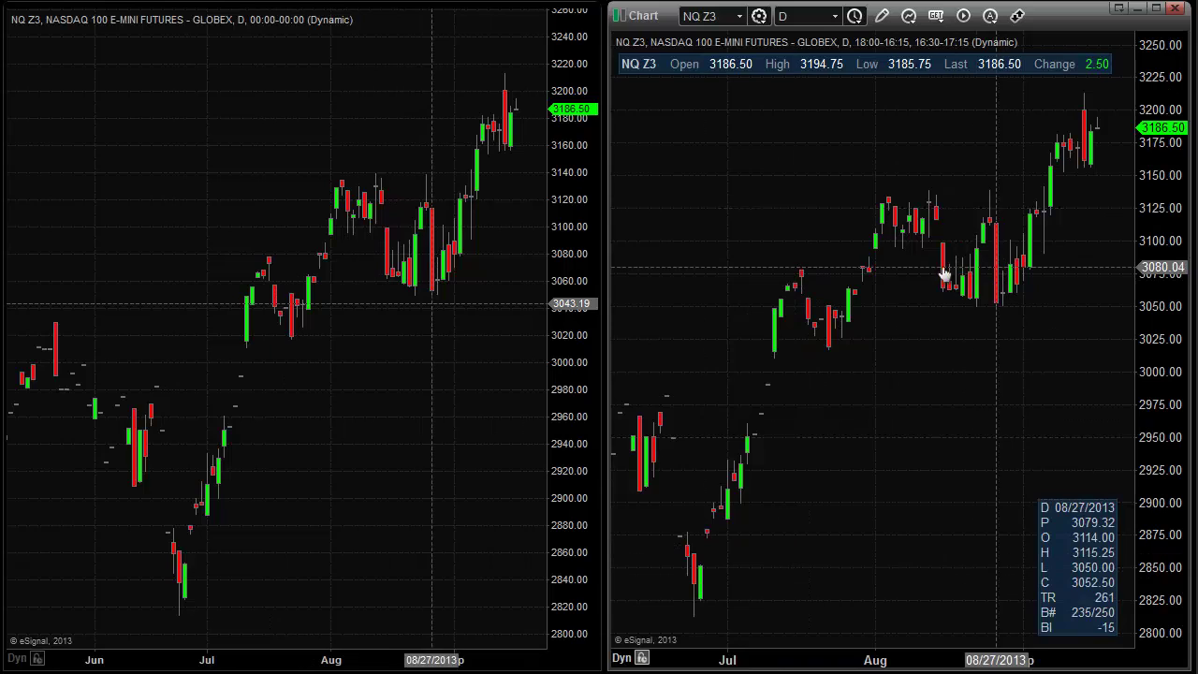
{"action": "left_click_drag", "start_coordinate": [986, 657], "coordinate": [755, 661]}
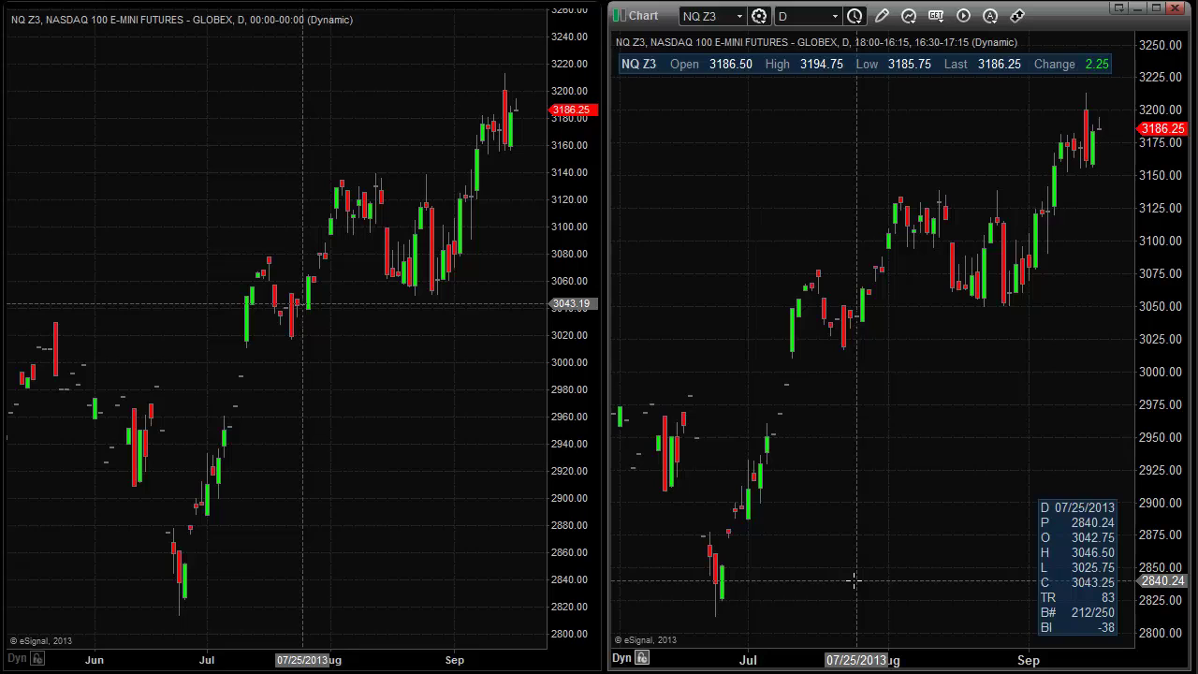
{"action": "left_click_drag", "start_coordinate": [880, 655], "coordinate": [948, 661]}
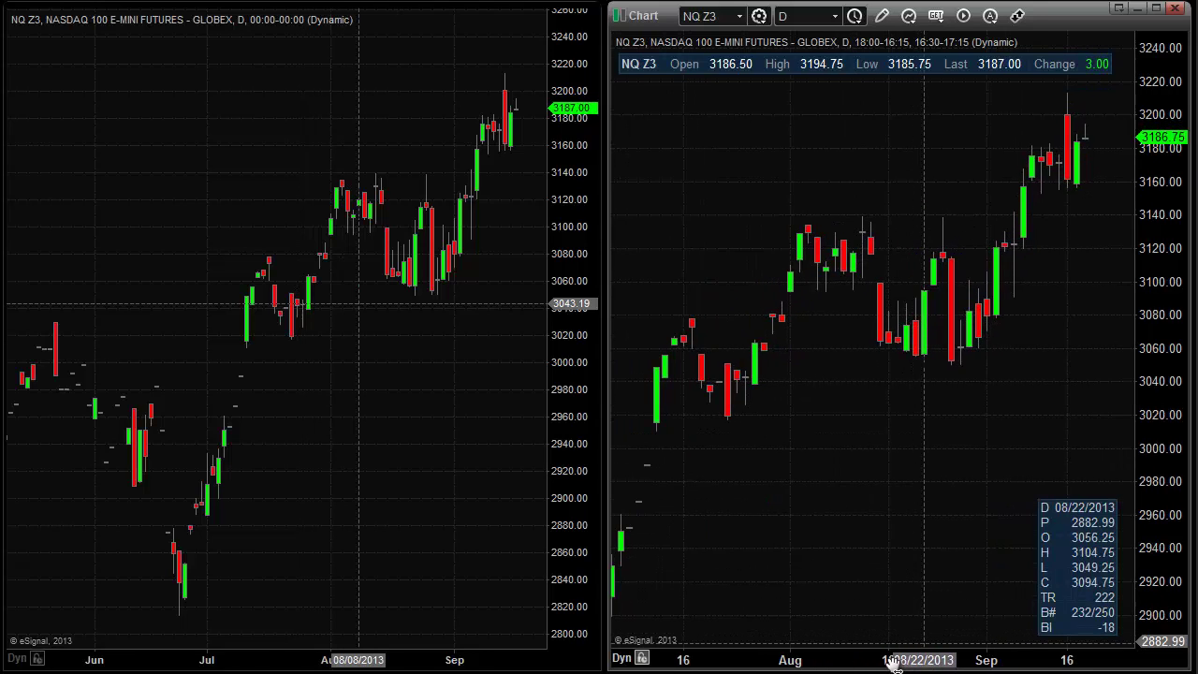
- Reopen Chart Properties on the Edit Chart page and show the Defaults dropdown choices
{"action": "right_click", "coordinate": [738, 304]}
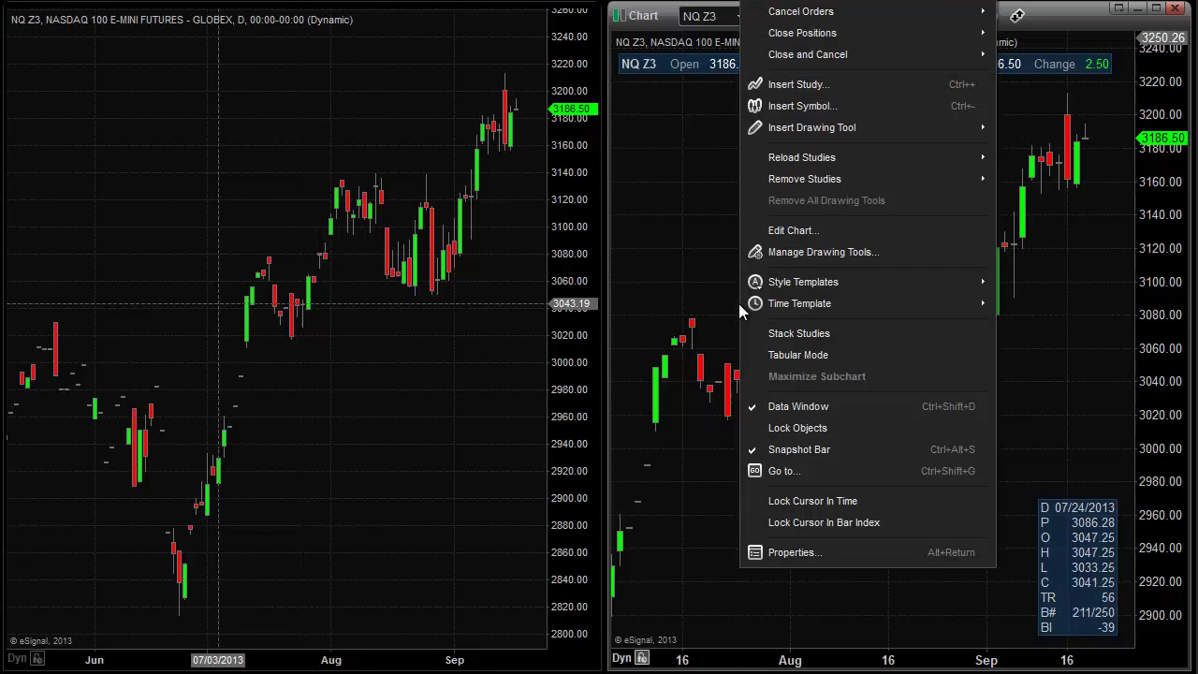
{"action": "left_click", "coordinate": [792, 552]}
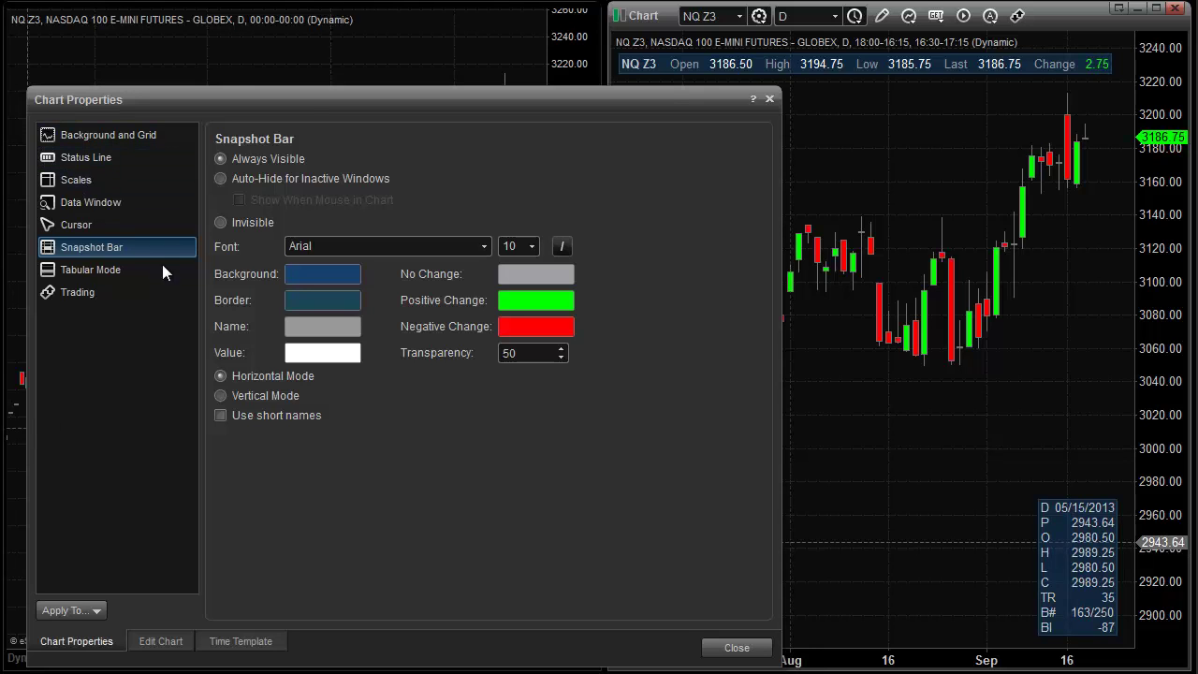
{"action": "left_click_drag", "start_coordinate": [305, 108], "coordinate": [396, 59]}
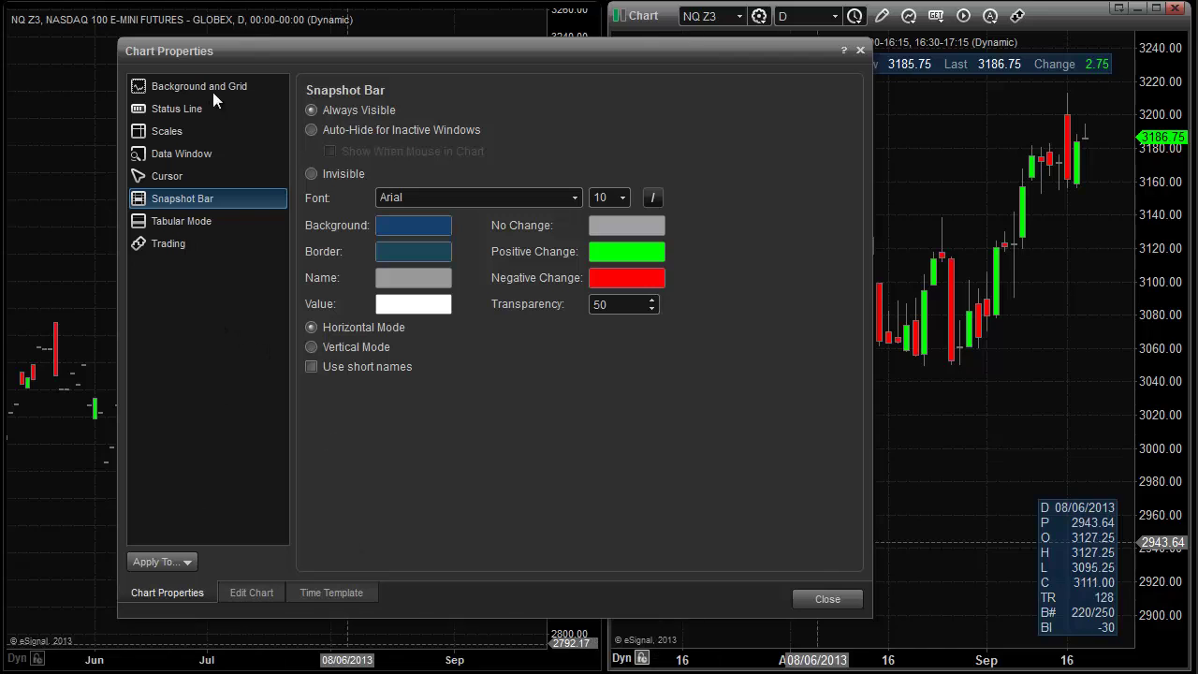
{"action": "left_click", "coordinate": [257, 591]}
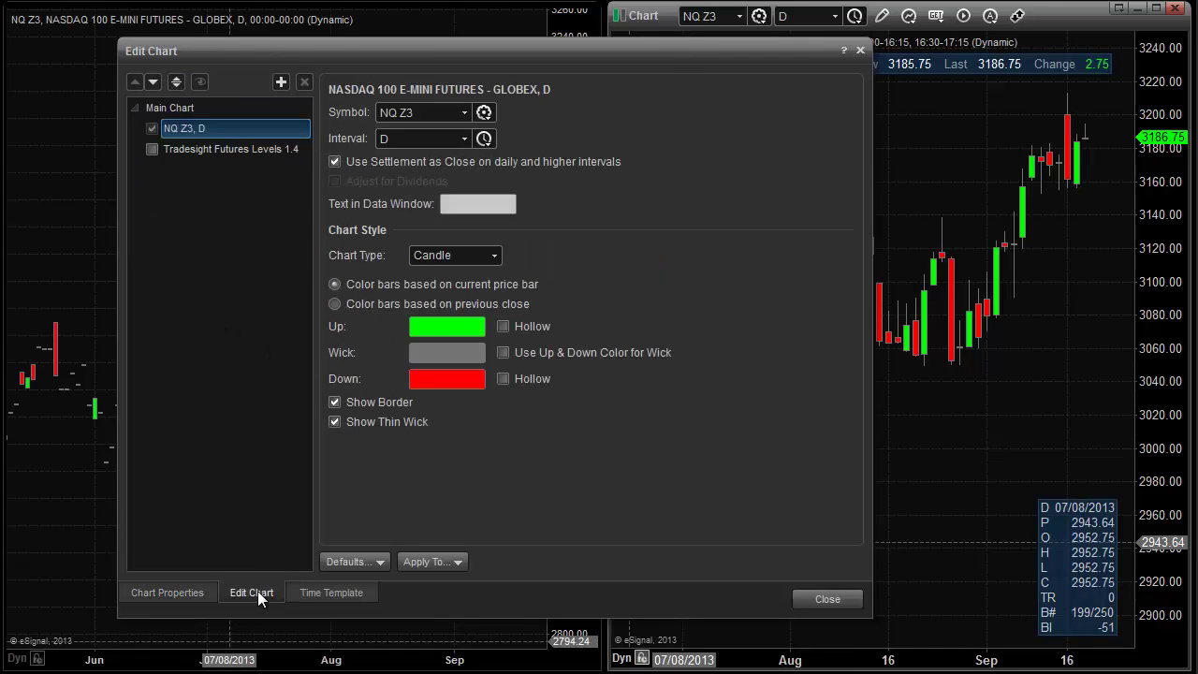
{"action": "left_click", "coordinate": [356, 561]}
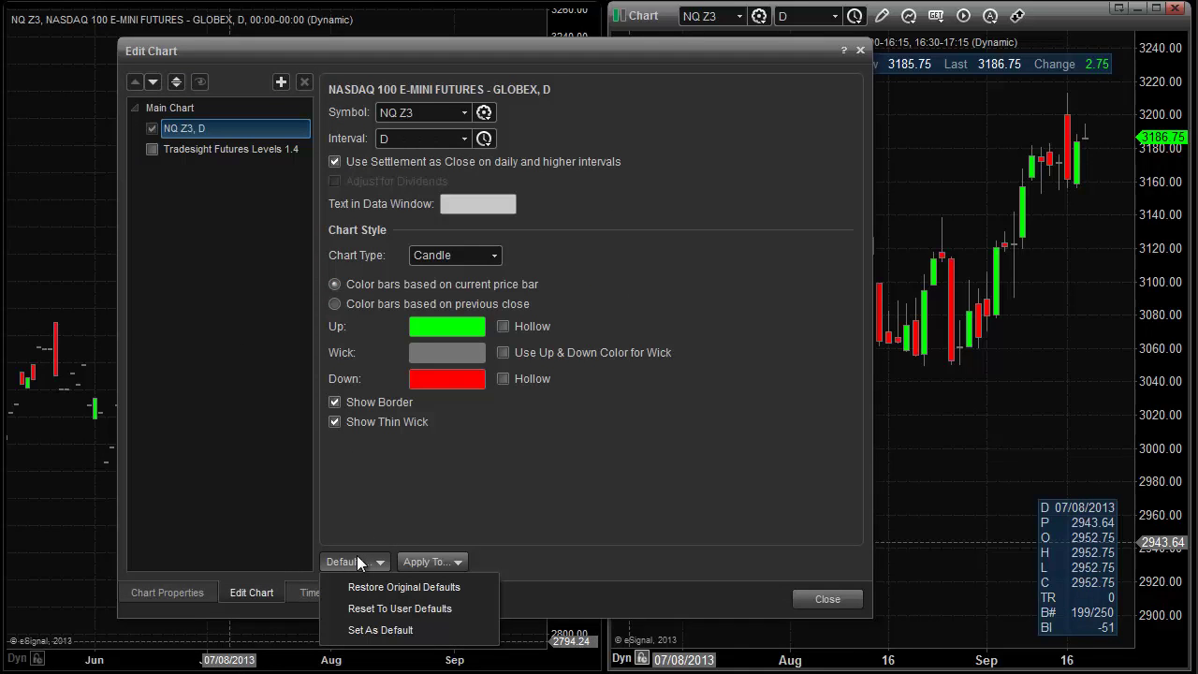